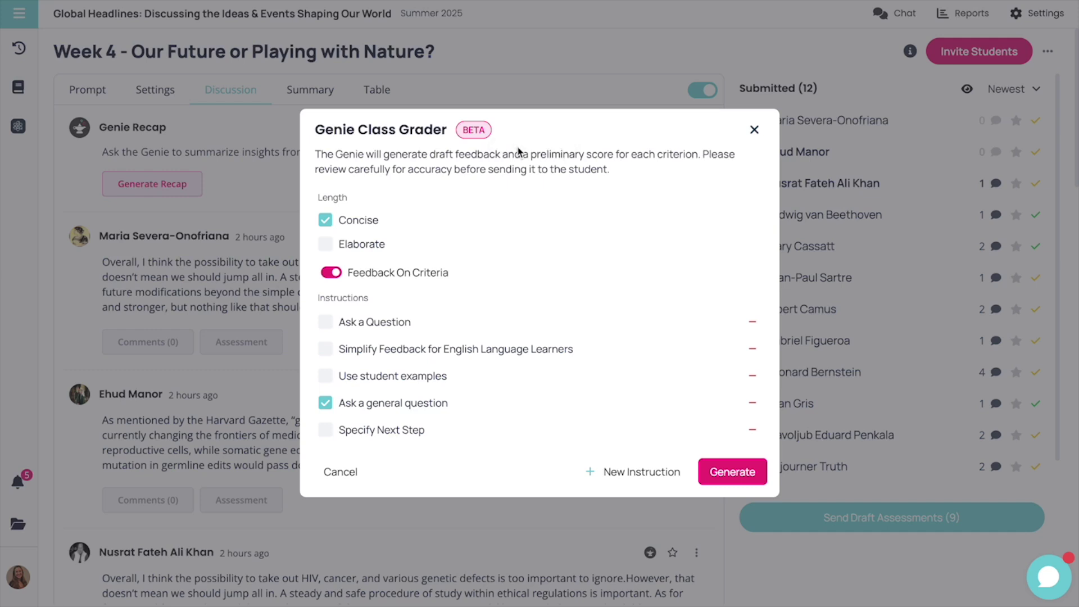
- Close the Genie Class Grader dialog and review the assessment criteria and scoring options in the RoundTable's settings
{"action": "triple_click", "coordinate": [515, 171]}
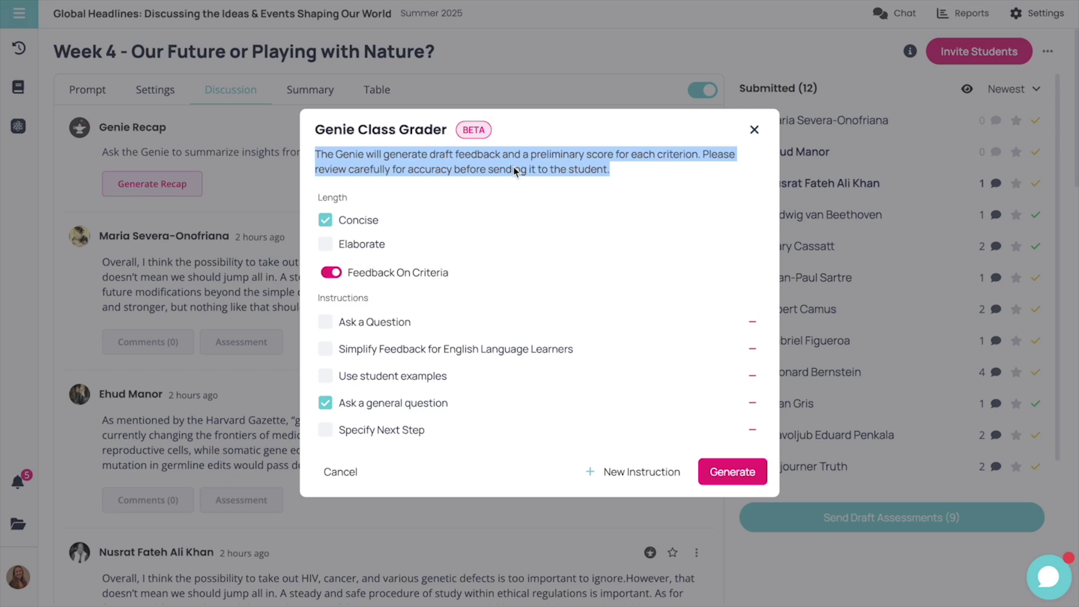
{"action": "left_click", "coordinate": [756, 130]}
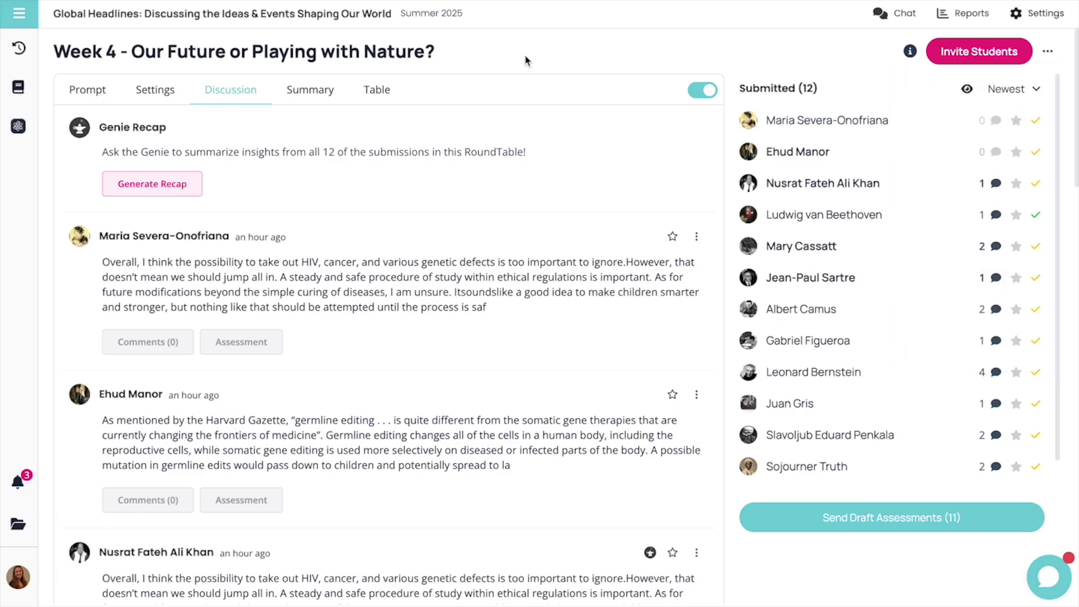
{"action": "left_click", "coordinate": [147, 91]}
{"action": "scroll", "coordinate": [290, 351], "scroll_direction": "down", "scroll_amount": 7}
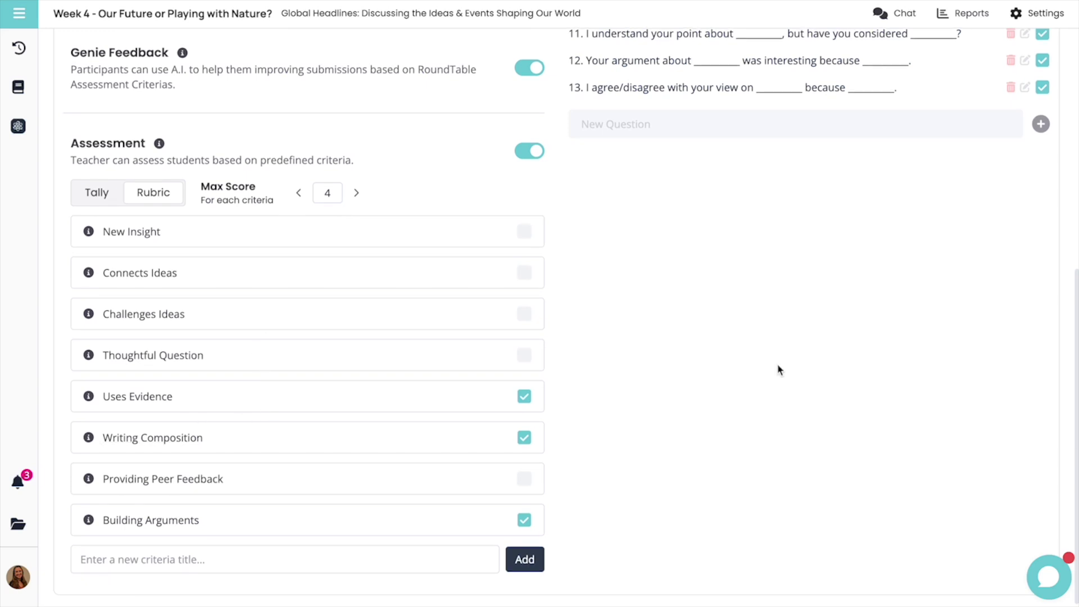
{"action": "scroll", "coordinate": [778, 370], "scroll_direction": "up", "scroll_amount": 8}
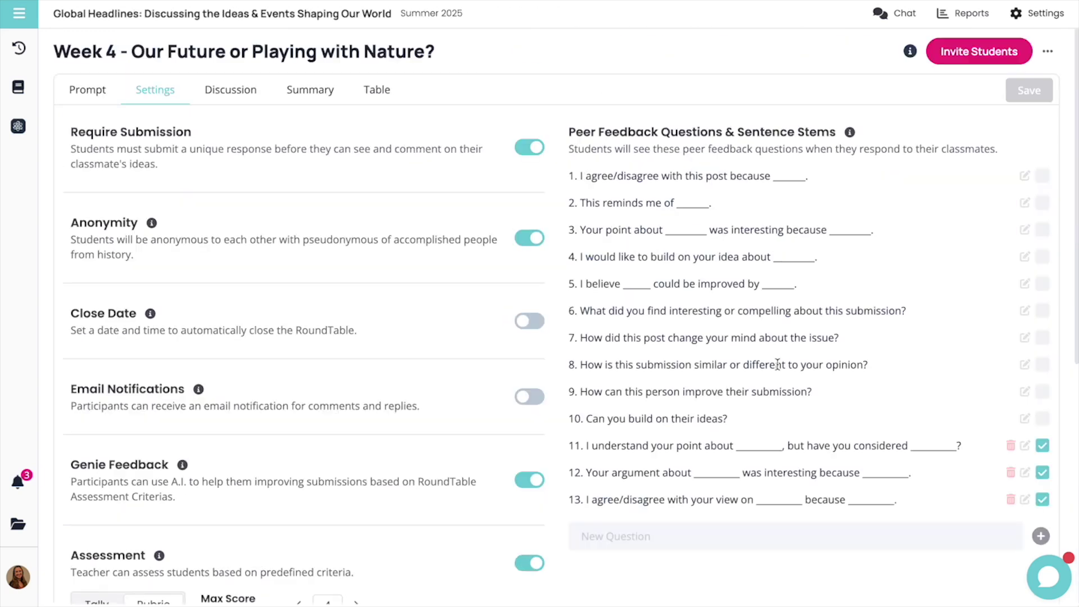
- Generate draft assessments for the class discussion with the Genie Class Grader, using Concise length and Feedback On Criteria without Ask a Question
{"action": "left_click", "coordinate": [234, 95]}
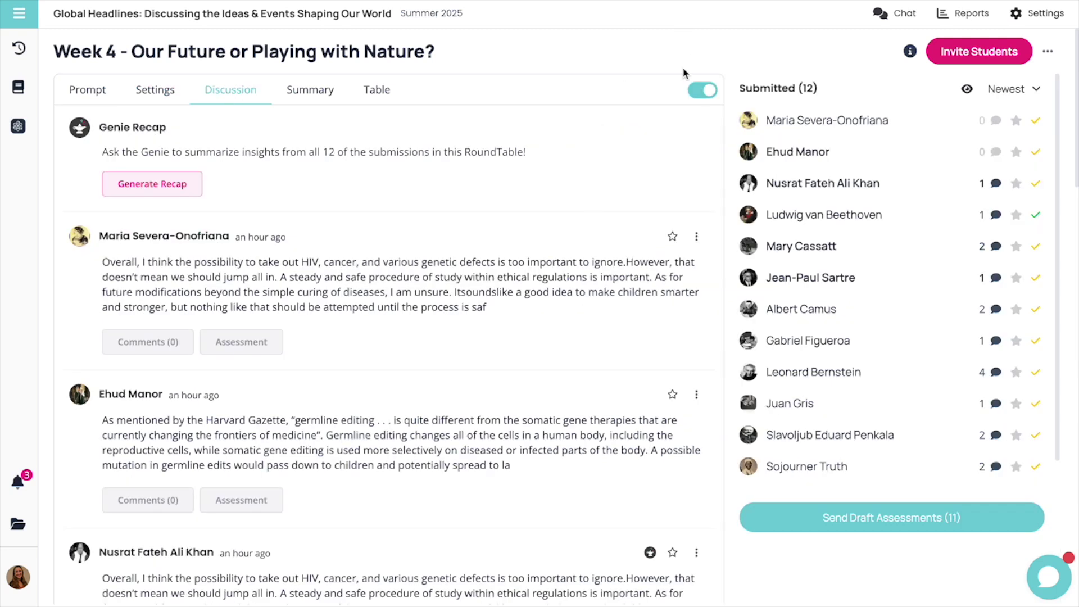
{"action": "left_click", "coordinate": [1049, 55]}
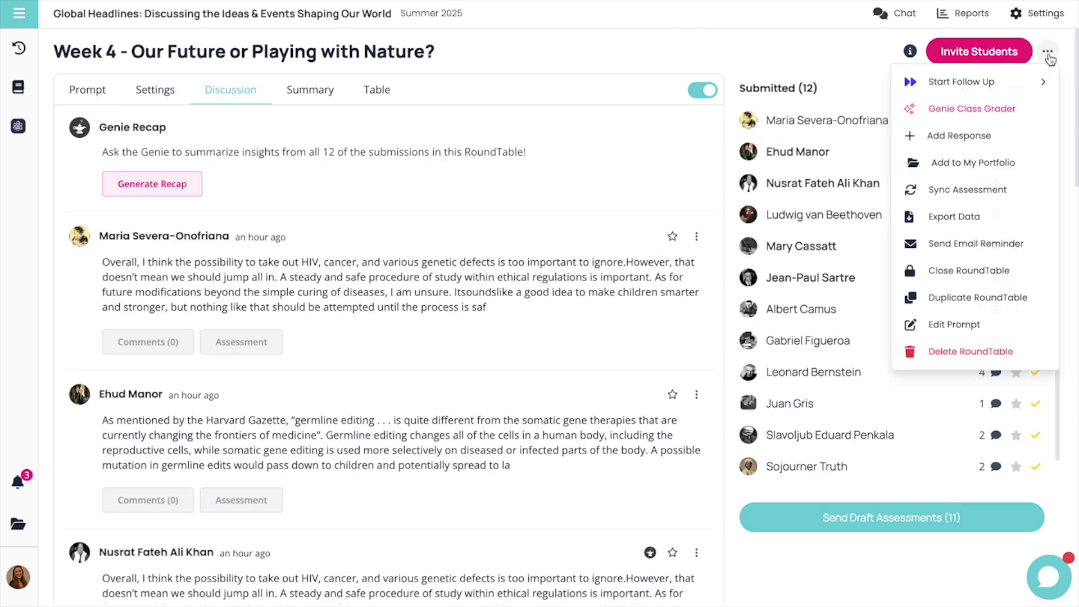
{"action": "left_click", "coordinate": [1024, 110]}
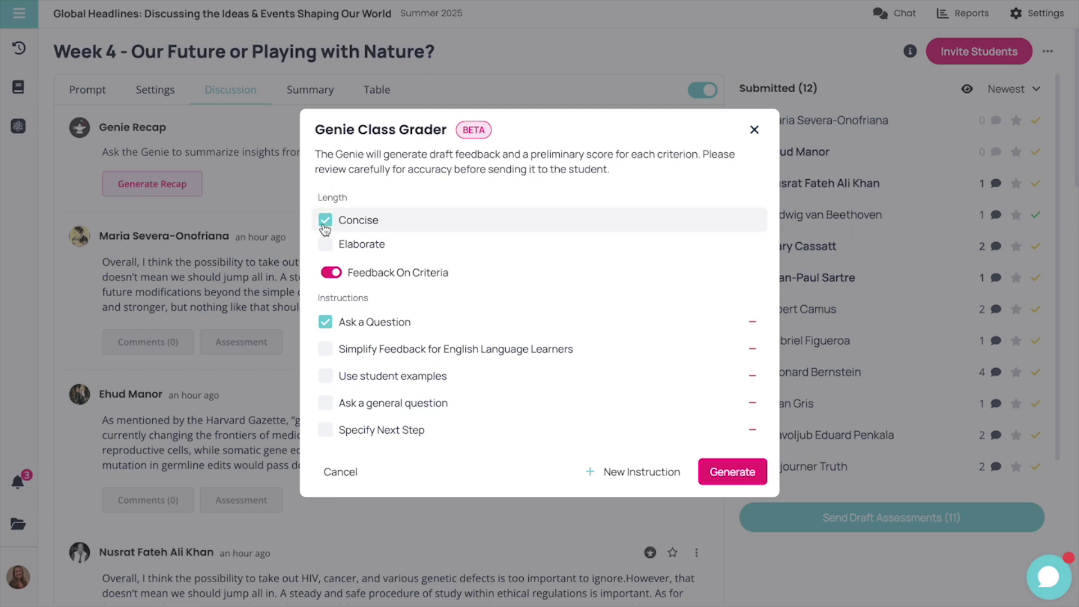
{"action": "left_click", "coordinate": [326, 323]}
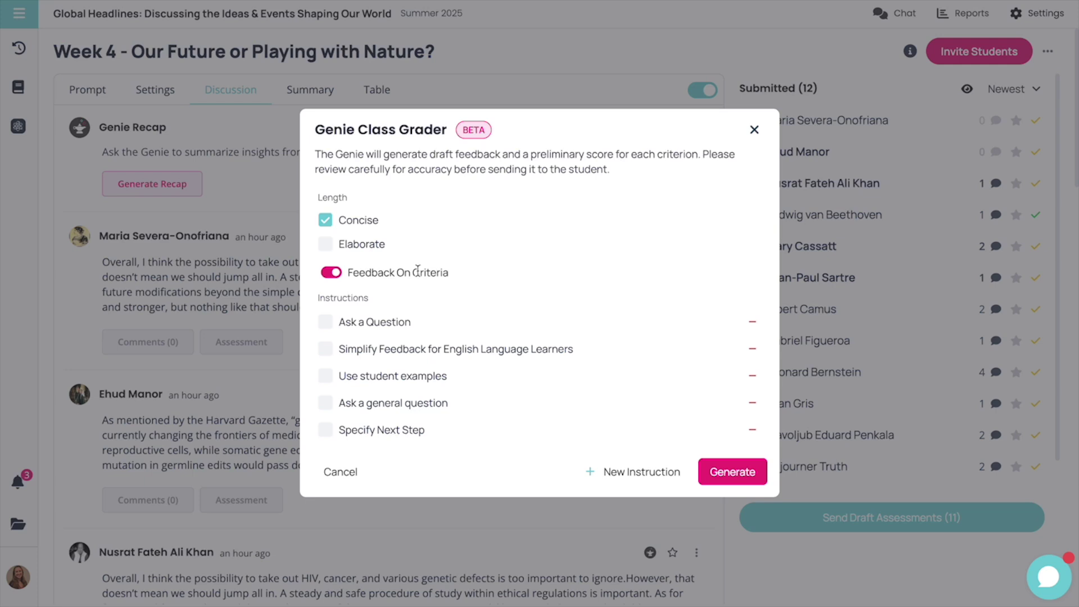
{"action": "left_click", "coordinate": [732, 476]}
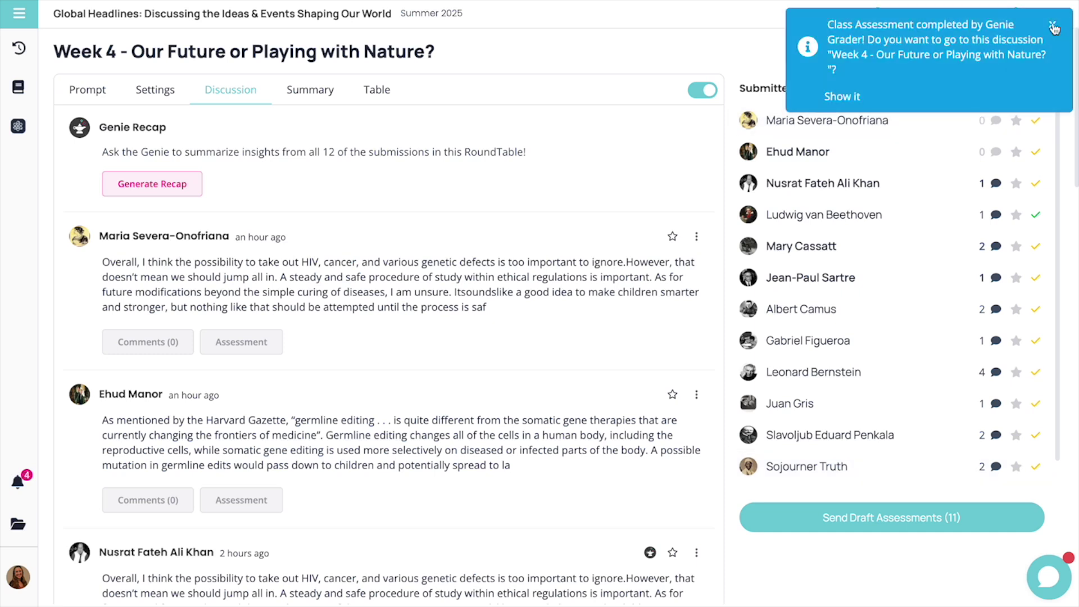
- Open Albert Camus's draft assessment and review the Writing Composition feedback and the overall comment
{"action": "left_click", "coordinate": [886, 315]}
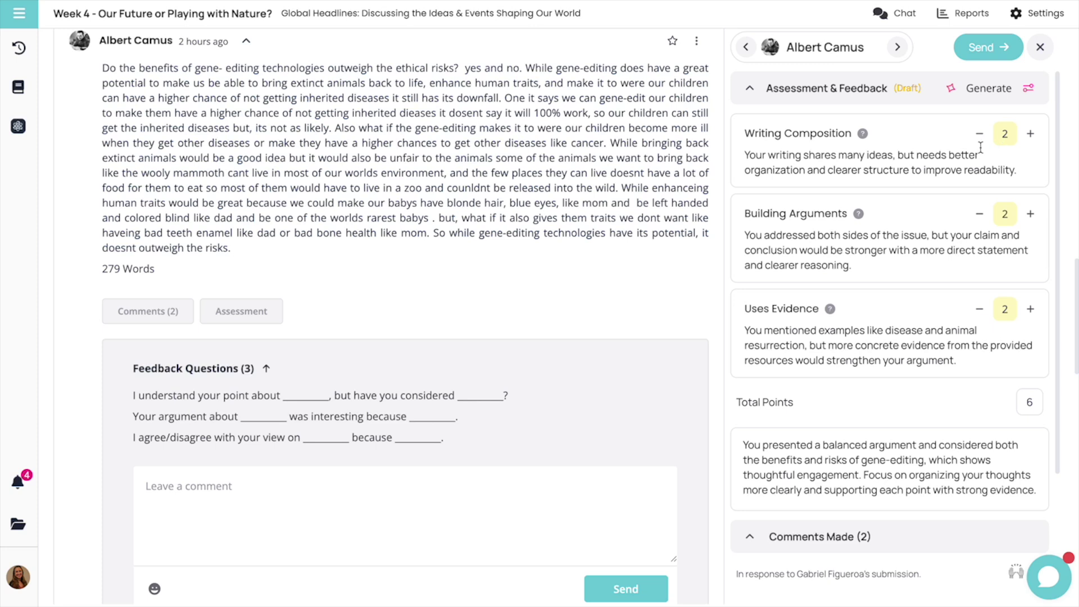
{"action": "triple_click", "coordinate": [866, 168]}
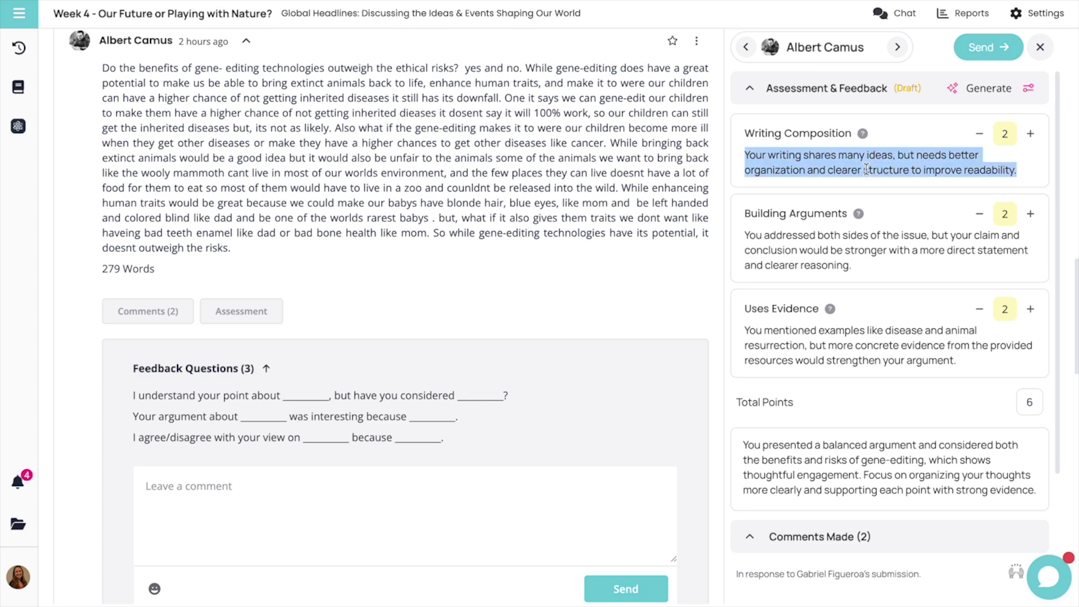
{"action": "scroll", "coordinate": [818, 458], "scroll_direction": "down", "scroll_amount": 1}
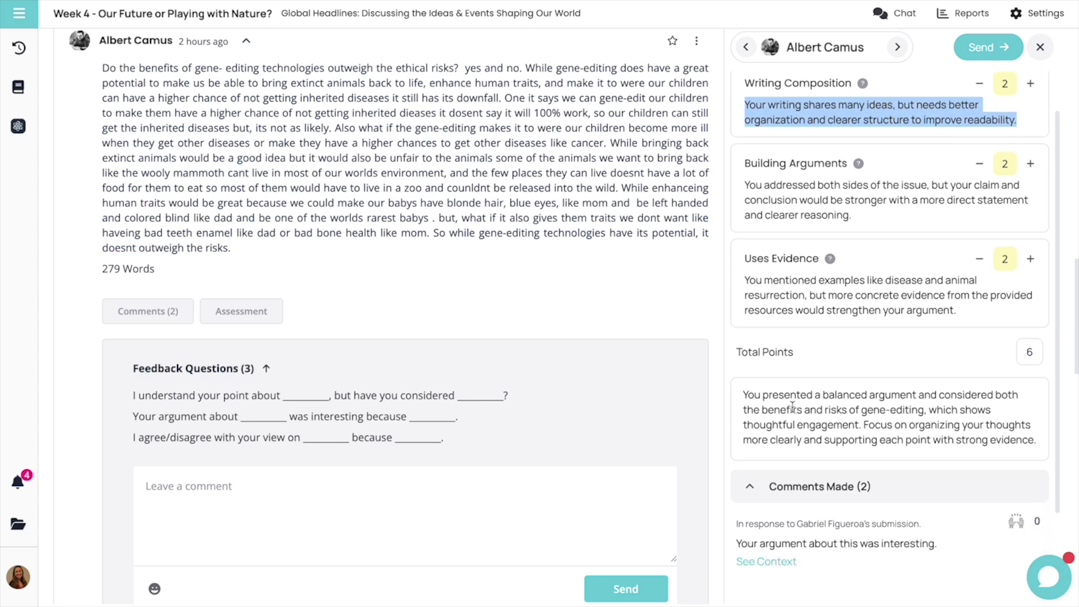
{"action": "triple_click", "coordinate": [792, 407]}
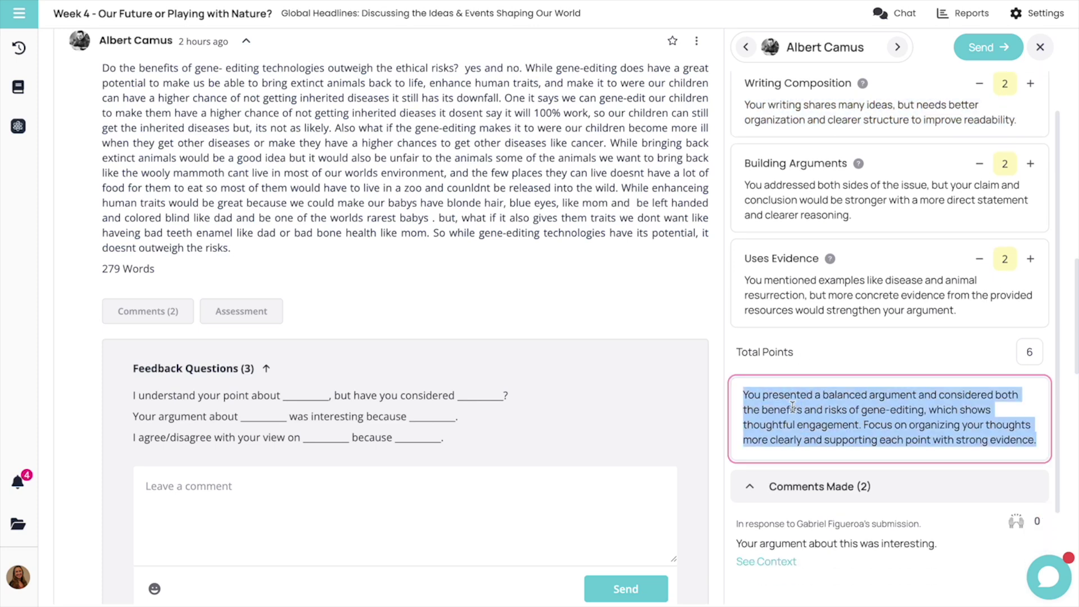
{"action": "scroll", "coordinate": [792, 407], "scroll_direction": "up", "scroll_amount": 1}
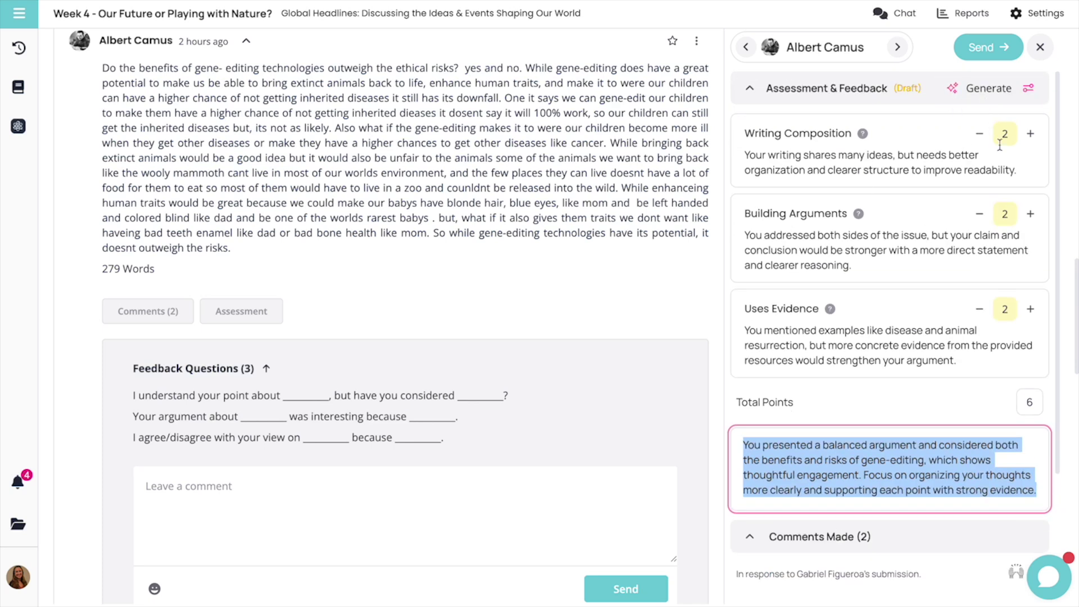
- Score Albert Camus 3 for Writing Composition and 1 for Uses Evidence, clear the Writing Composition feedback, and close the draft
{"action": "left_click", "coordinate": [1030, 136]}
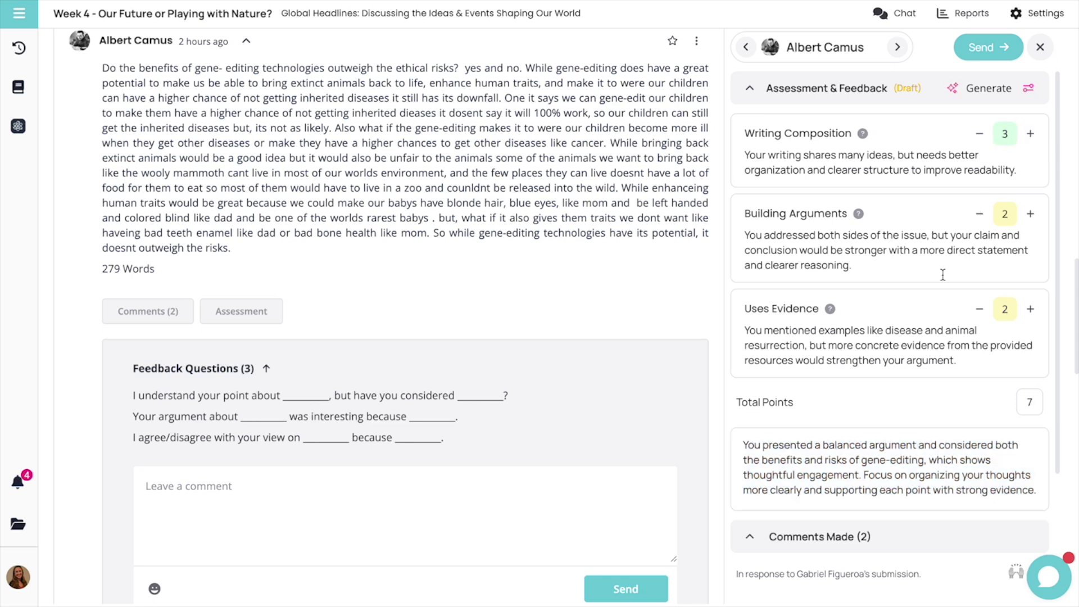
{"action": "left_click", "coordinate": [980, 310]}
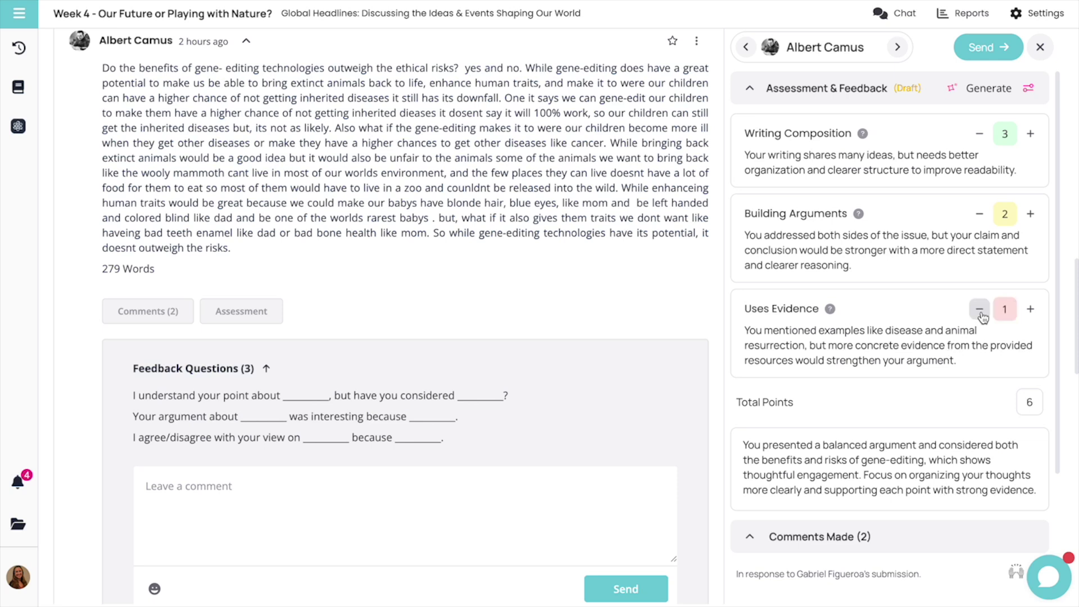
{"action": "triple_click", "coordinate": [876, 168]}
{"action": "key", "text": "BackSpace"}
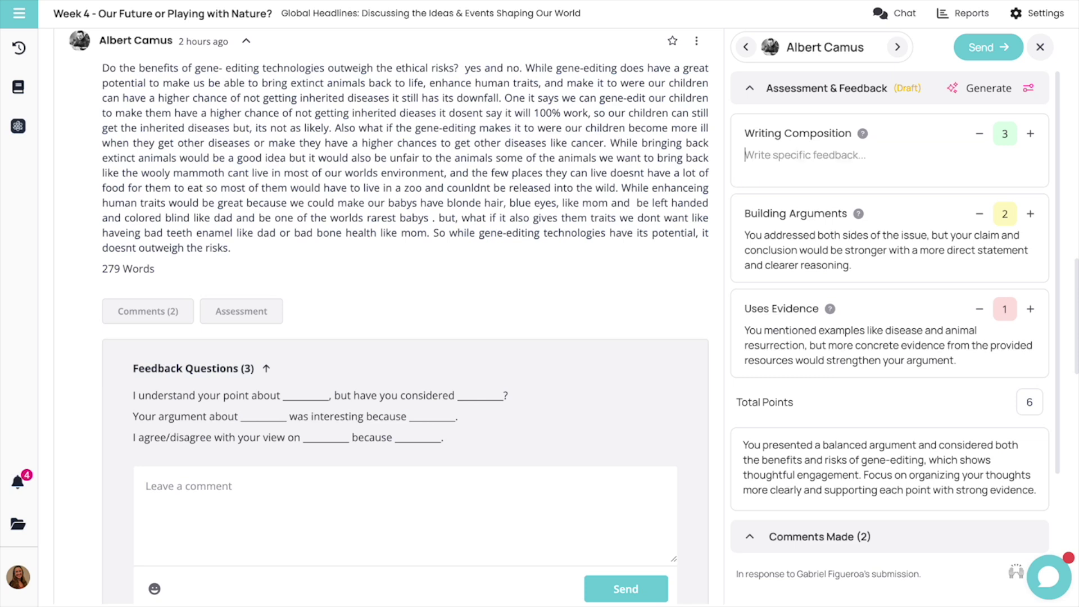
{"action": "scroll", "coordinate": [866, 311], "scroll_direction": "down", "scroll_amount": 1}
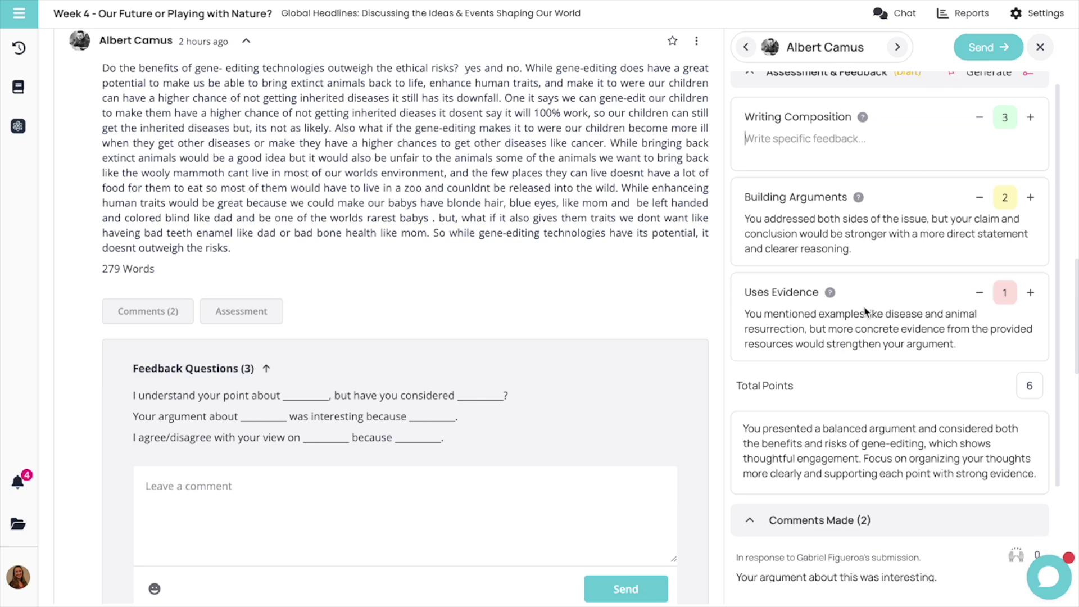
{"action": "triple_click", "coordinate": [804, 478]}
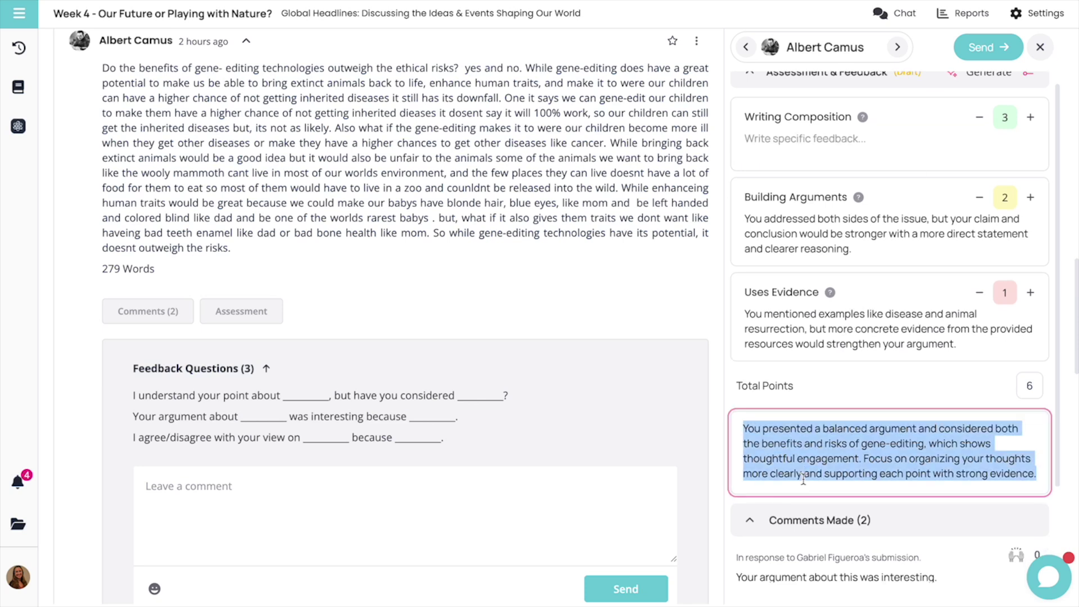
{"action": "scroll", "coordinate": [804, 479], "scroll_direction": "up", "scroll_amount": 1}
{"action": "left_click", "coordinate": [1040, 48]}
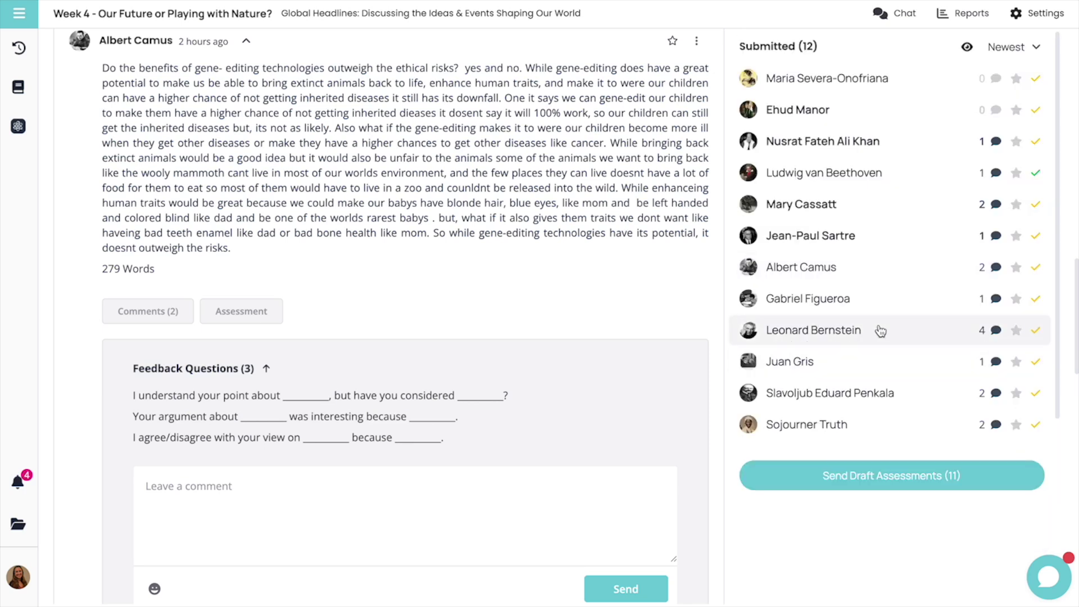
- Regenerate Juan Gris's draft assessment with the Simplify Feedback for English Language Learners instruction enabled
{"action": "left_click", "coordinate": [880, 330]}
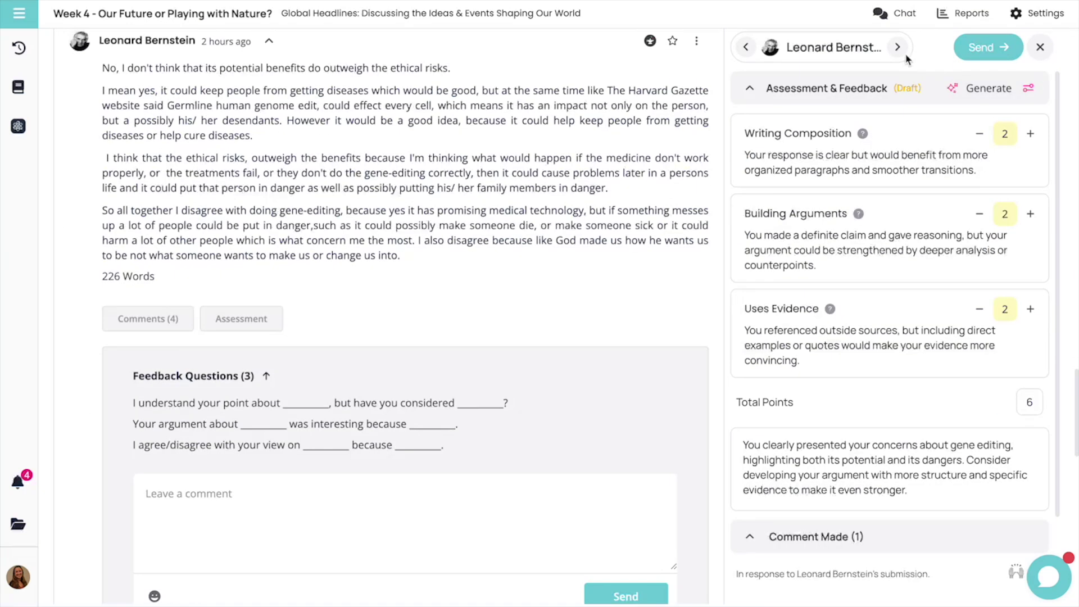
{"action": "left_click", "coordinate": [900, 49]}
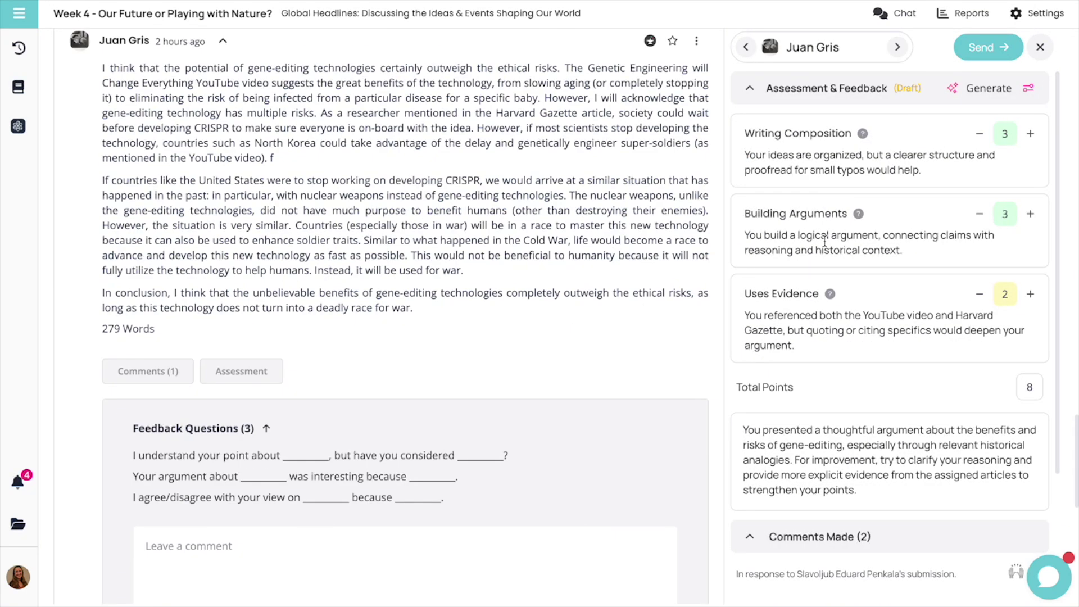
{"action": "left_click", "coordinate": [1027, 90]}
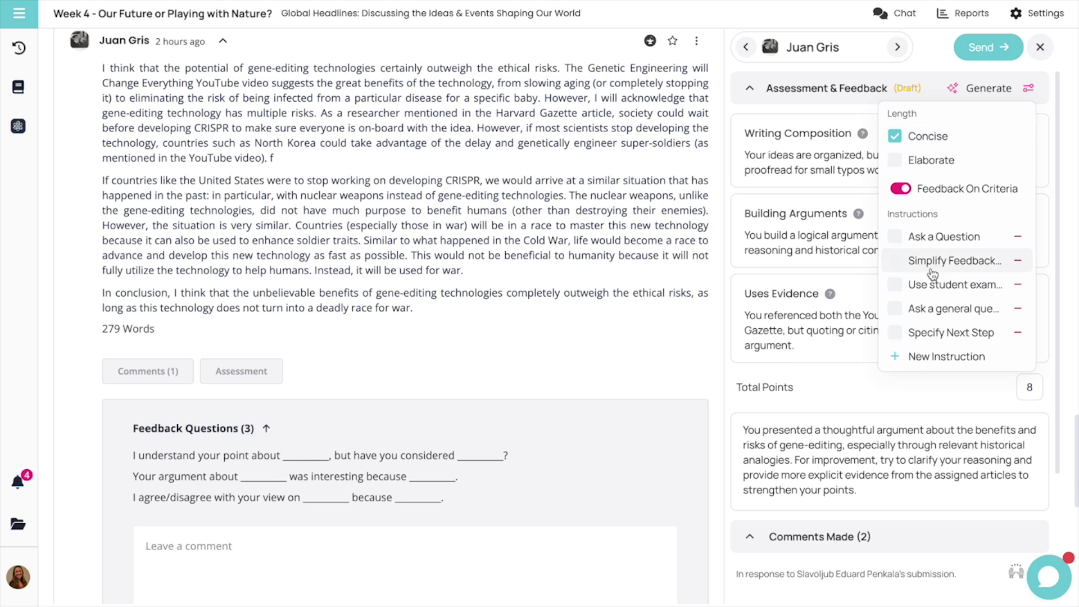
{"action": "left_click", "coordinate": [894, 261]}
{"action": "left_click", "coordinate": [988, 89]}
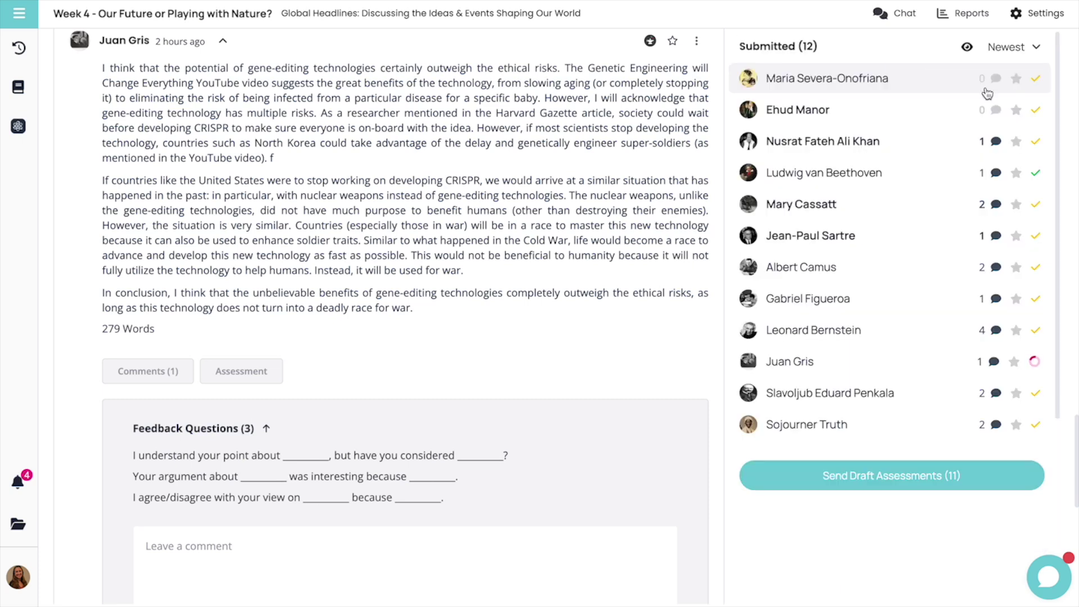
- Review Juan Gris's regenerated criteria feedback and overall comment, and send the assessment to the student
{"action": "left_click", "coordinate": [894, 365]}
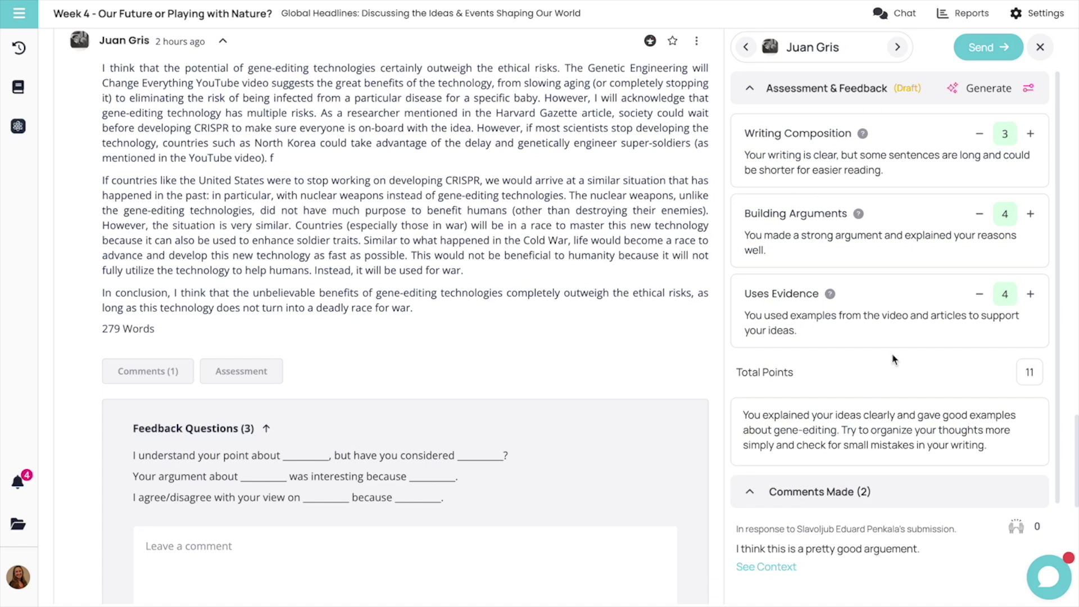
{"action": "triple_click", "coordinate": [792, 155]}
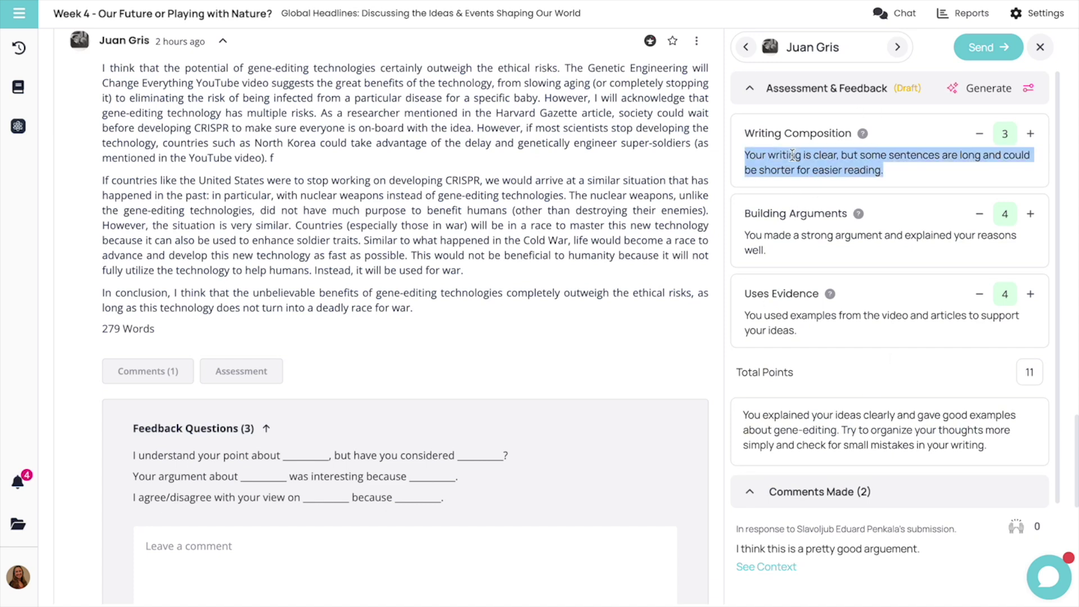
{"action": "triple_click", "coordinate": [780, 235]}
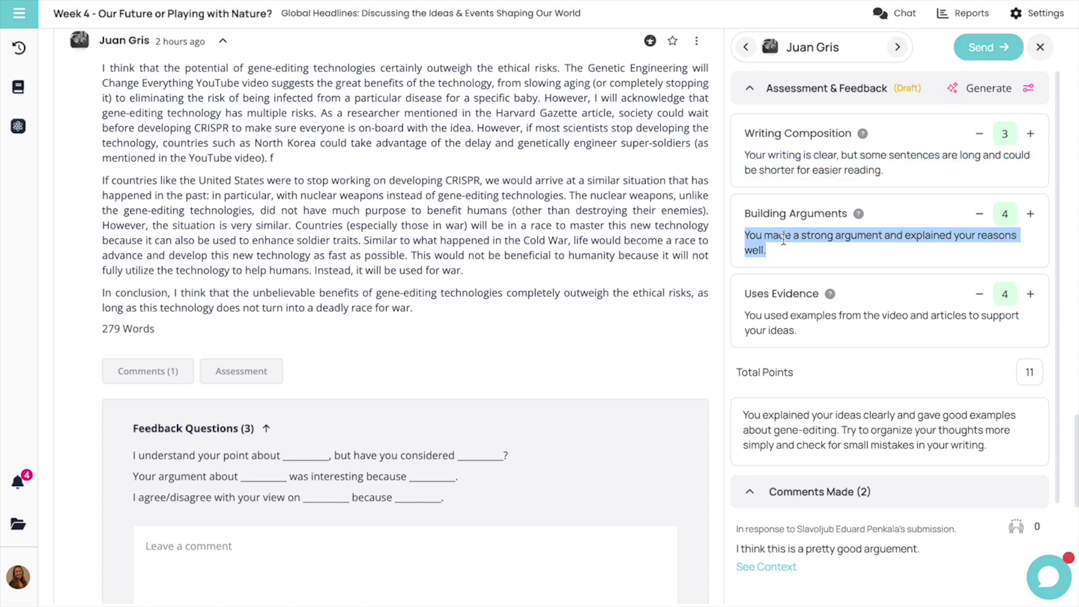
{"action": "double_click", "coordinate": [784, 313]}
{"action": "triple_click", "coordinate": [817, 449]}
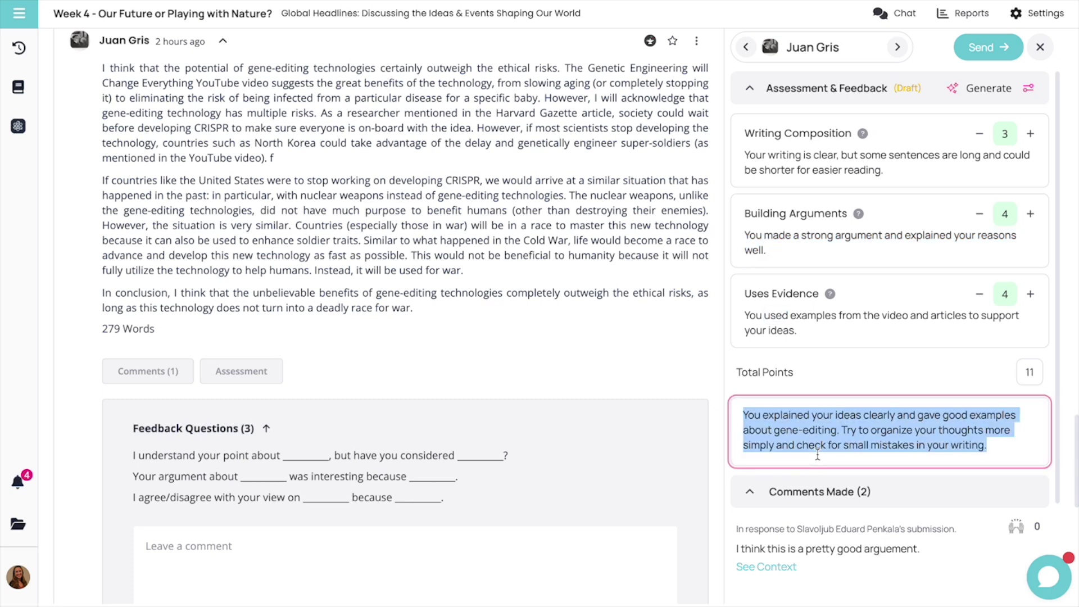
{"action": "triple_click", "coordinate": [882, 429]}
{"action": "left_click", "coordinate": [983, 48]}
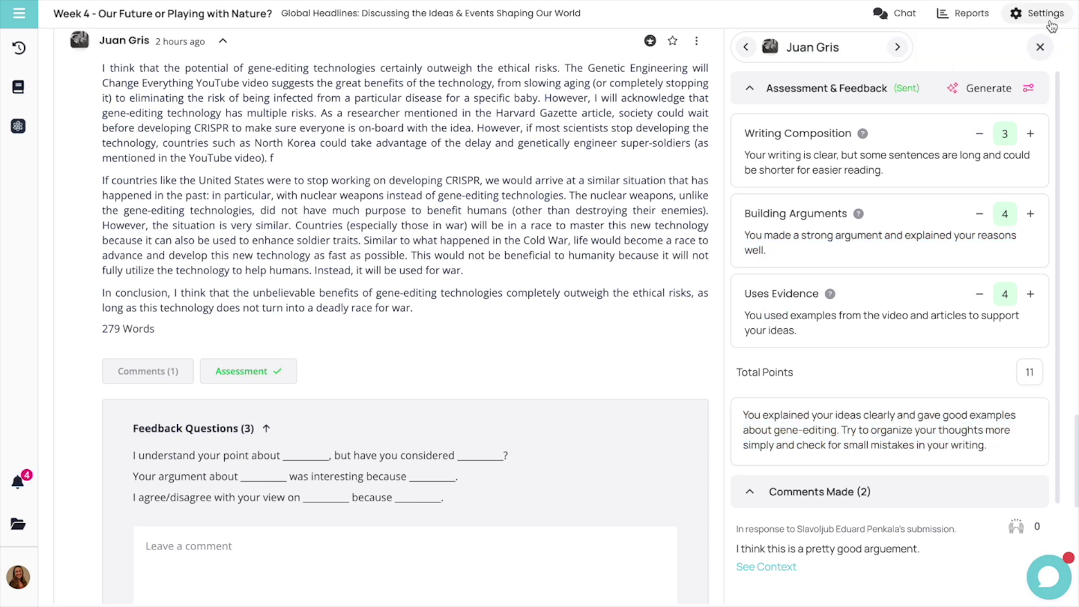
{"action": "left_click", "coordinate": [1040, 49]}
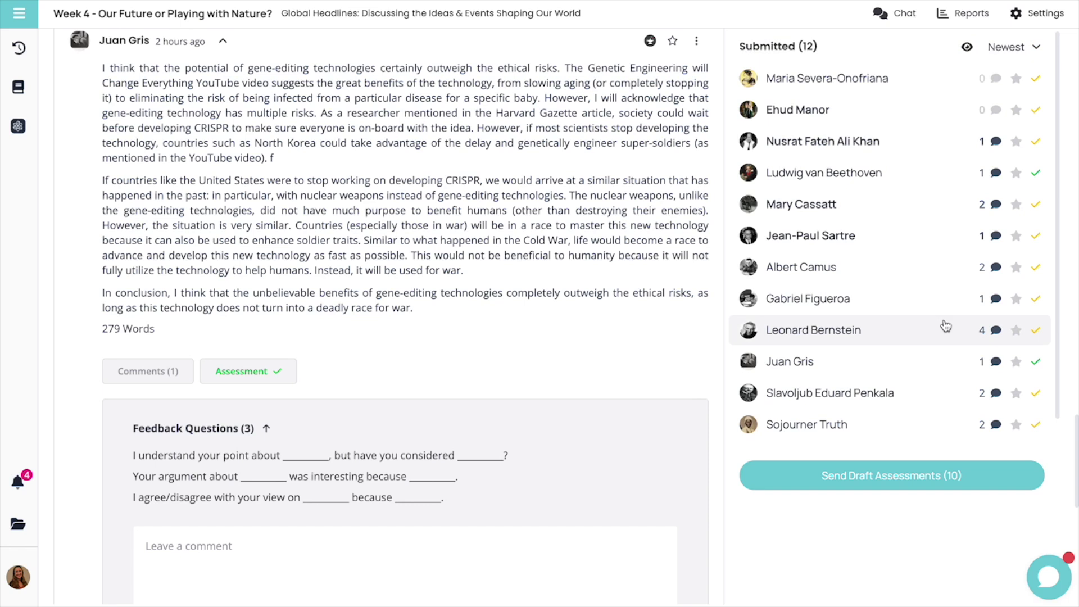
- Look at Jean-Paul Sartre's draft assessment and check where the RoundTable's actions offer the Genie Class Grader
{"action": "left_click", "coordinate": [905, 236]}
{"action": "left_click", "coordinate": [1040, 48]}
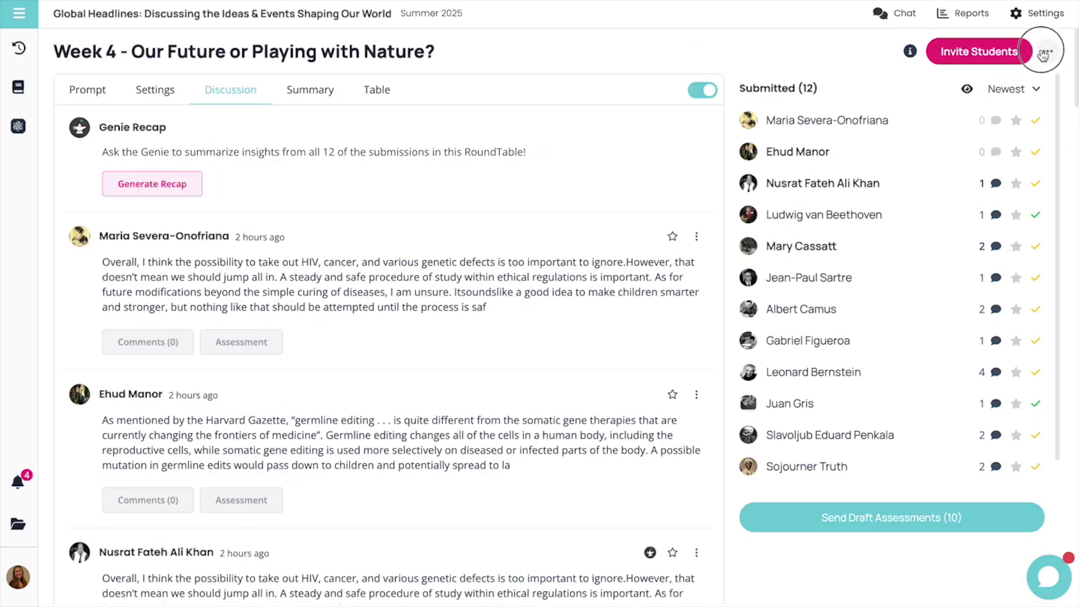
{"action": "left_click", "coordinate": [1045, 51]}
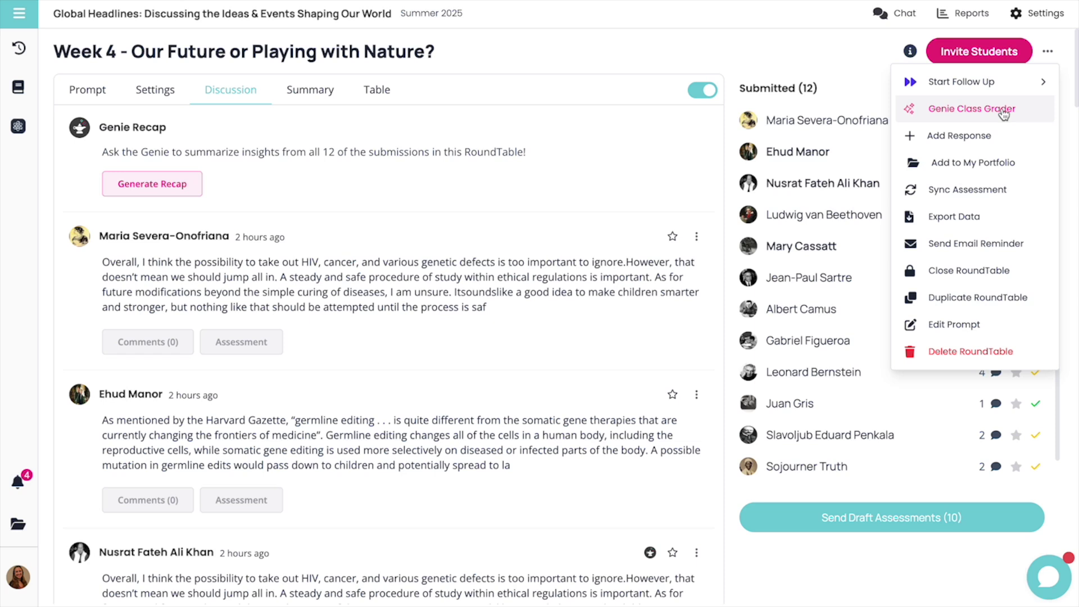
{"action": "left_click", "coordinate": [815, 43]}
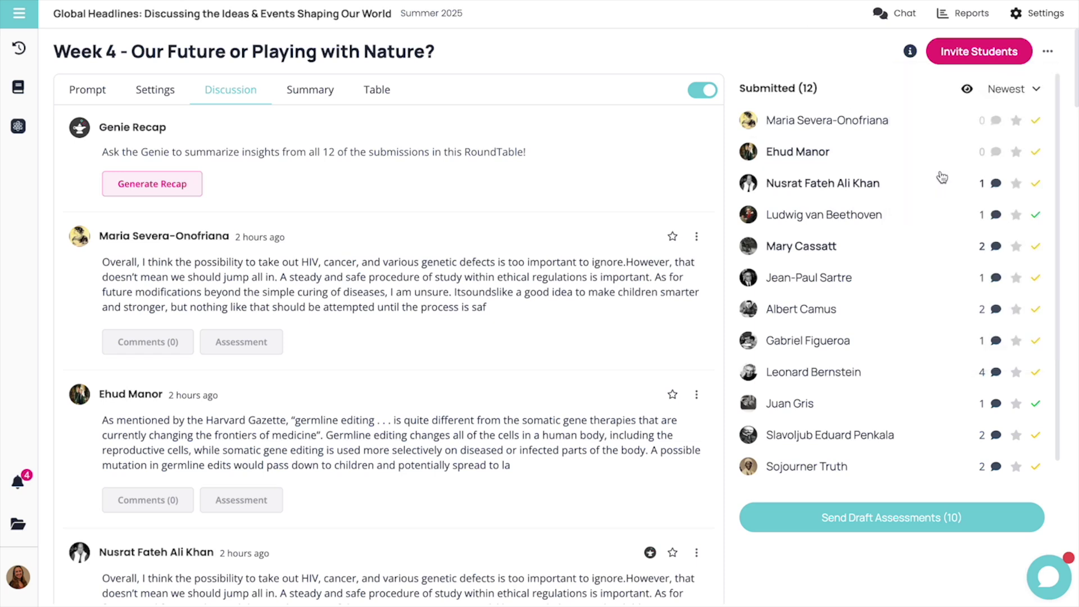
- Raise the Writing Composition and Building Arguments scores in Ludwig van Beethoven's sent assessment and close it
{"action": "left_click", "coordinate": [966, 219]}
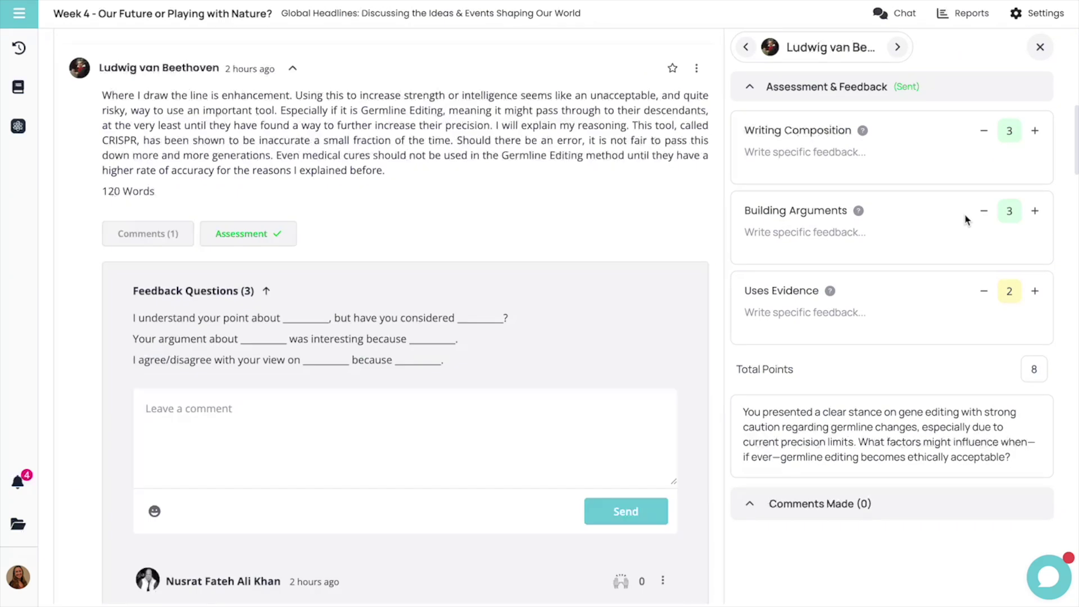
{"action": "left_click", "coordinate": [1034, 131]}
{"action": "left_click", "coordinate": [1037, 226]}
{"action": "left_click", "coordinate": [1040, 47]}
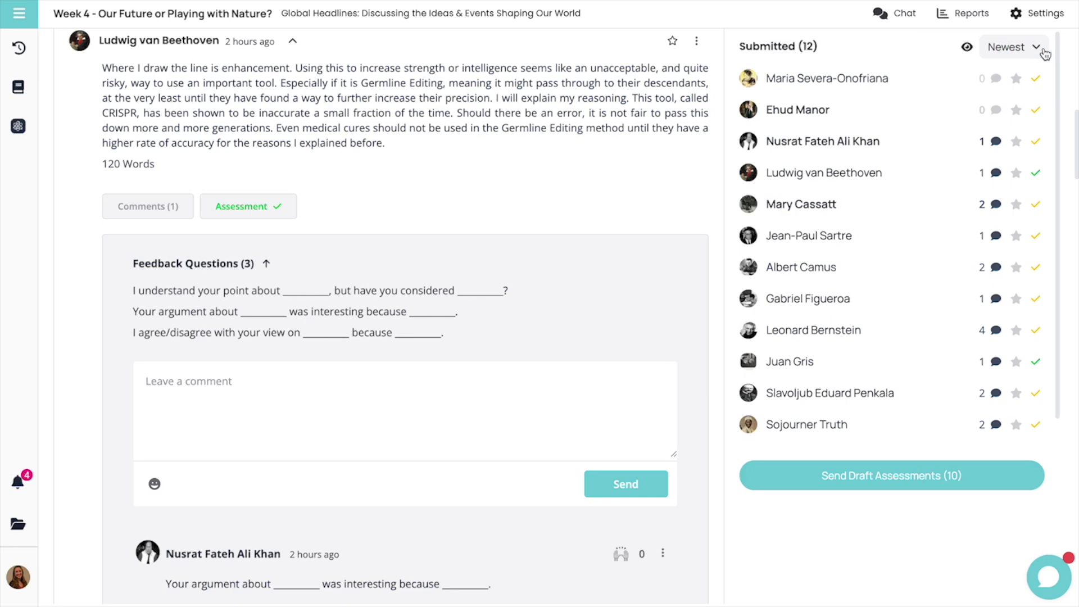
- Regenerate the class's draft assessments with the Genie Class Grader, using only the Ask a general question instruction and turning off Feedback On Criteria
{"action": "scroll", "coordinate": [902, 305], "scroll_direction": "up", "scroll_amount": 10}
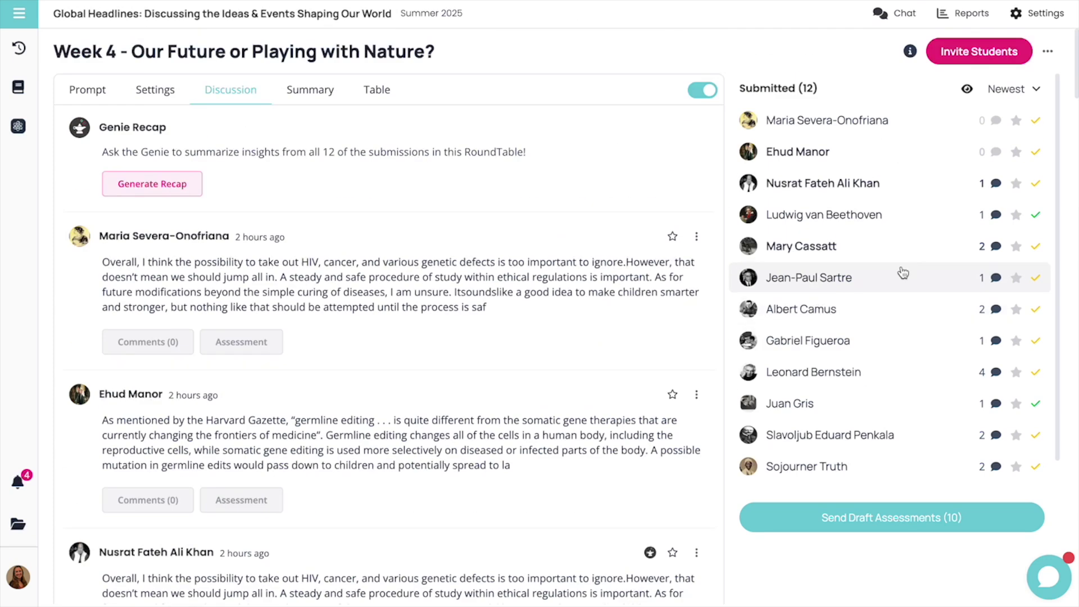
{"action": "left_click", "coordinate": [1048, 51]}
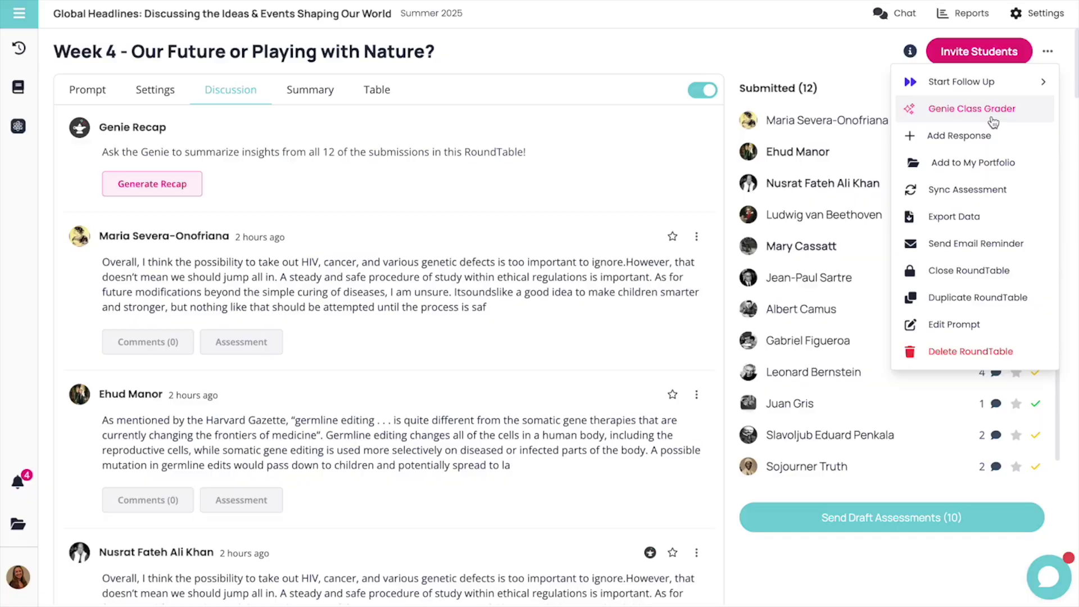
{"action": "left_click", "coordinate": [993, 119]}
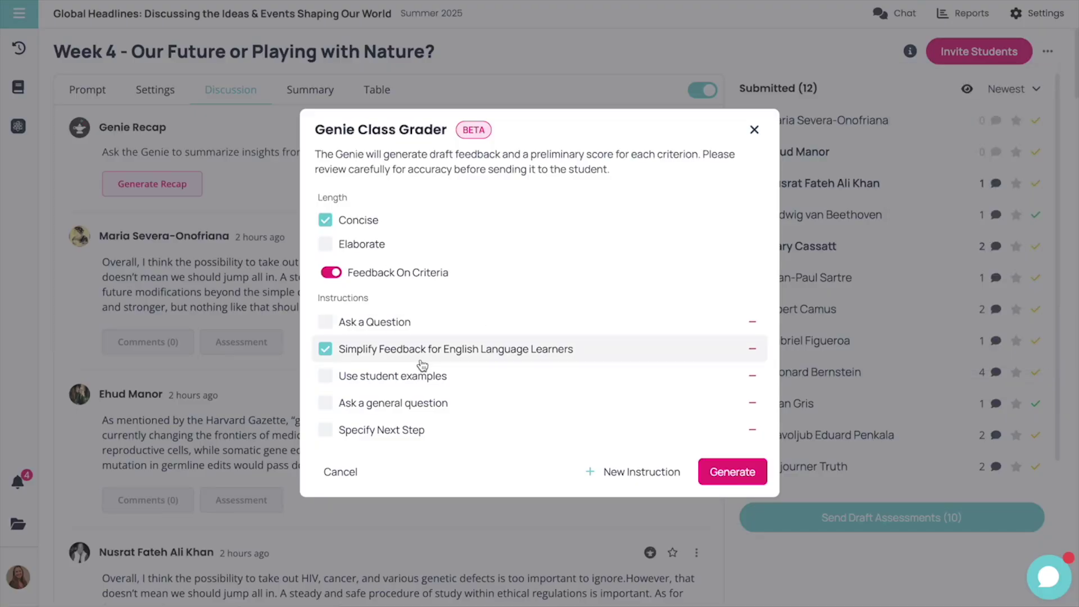
{"action": "left_click", "coordinate": [362, 404]}
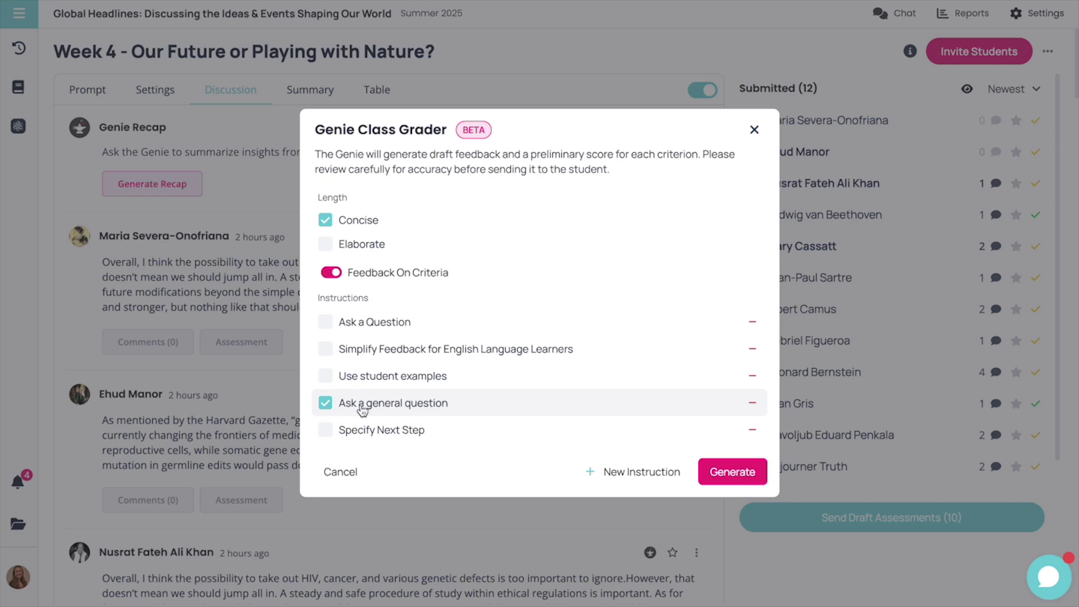
{"action": "left_click", "coordinate": [336, 278]}
{"action": "left_click", "coordinate": [756, 472]}
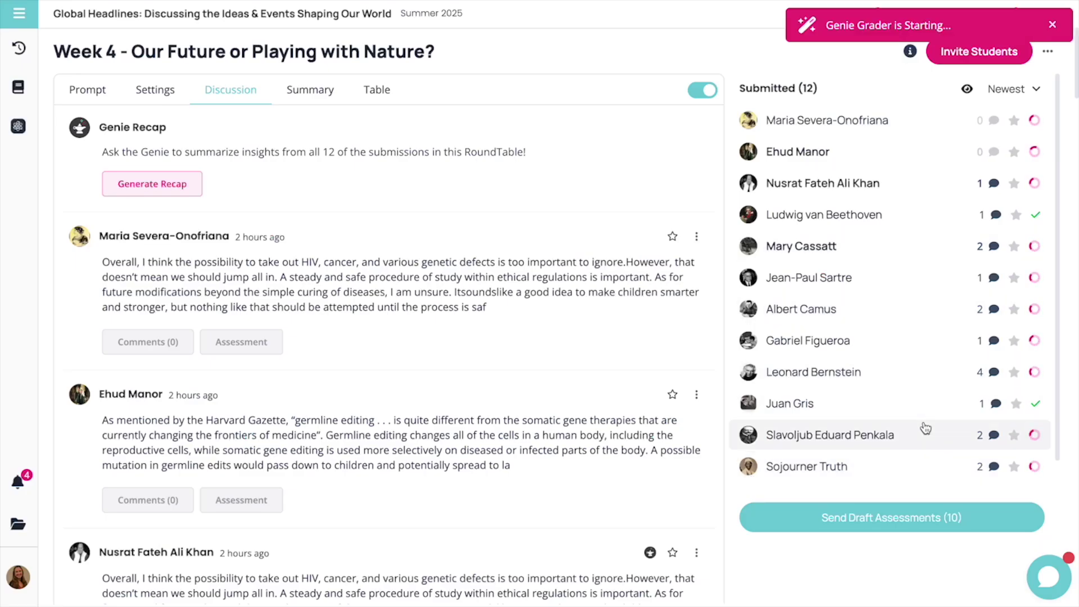
- Review the scores and overall comment in Mary Cassatt's regenerated draft assessment, and send it to the student
{"action": "left_click", "coordinate": [867, 245]}
{"action": "left_click", "coordinate": [1060, 22]}
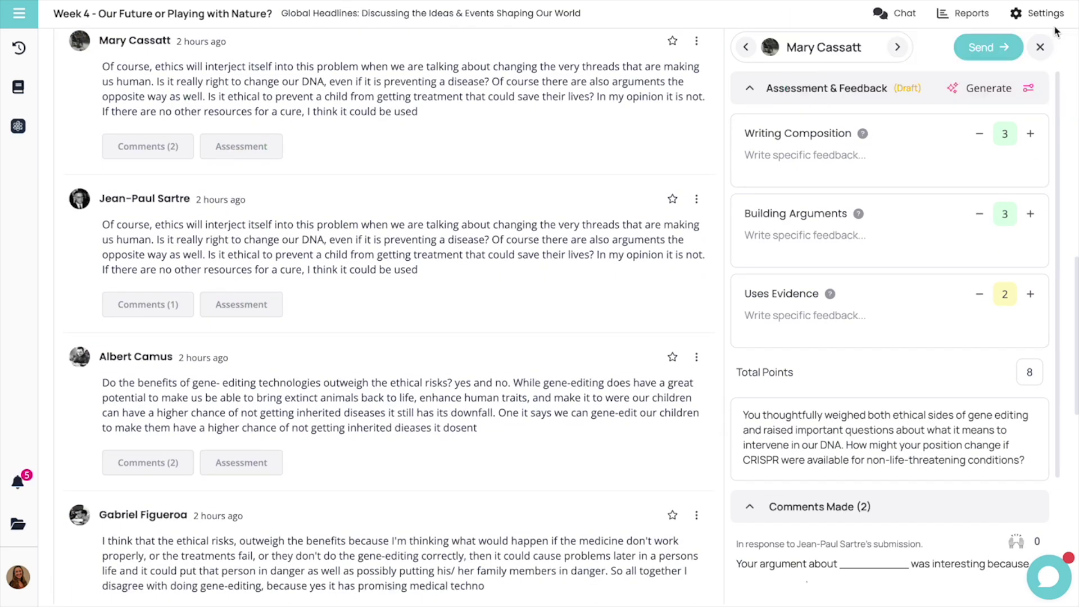
{"action": "left_click", "coordinate": [824, 164]}
{"action": "scroll", "coordinate": [843, 388], "scroll_direction": "down", "scroll_amount": 1}
{"action": "left_click", "coordinate": [840, 386]}
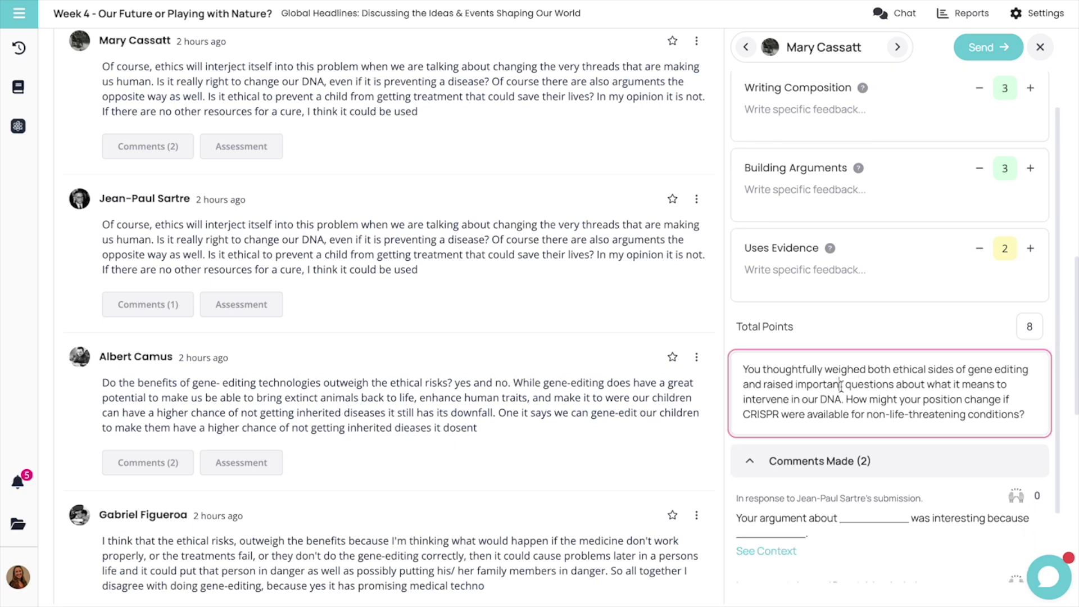
{"action": "triple_click", "coordinate": [840, 387]}
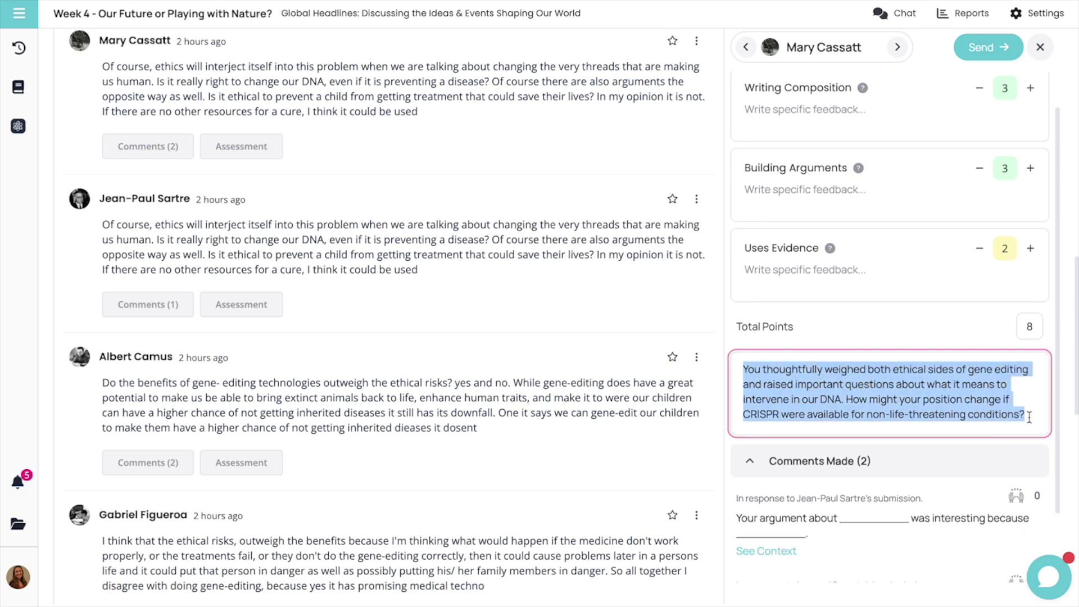
{"action": "left_click", "coordinate": [823, 397]}
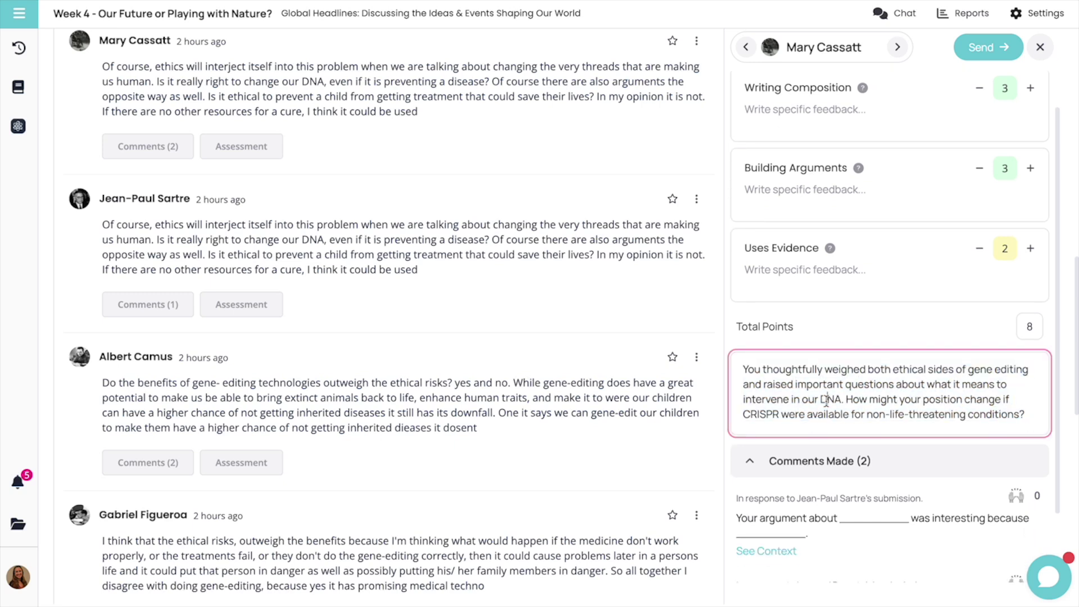
{"action": "scroll", "coordinate": [900, 281], "scroll_direction": "up", "scroll_amount": 1}
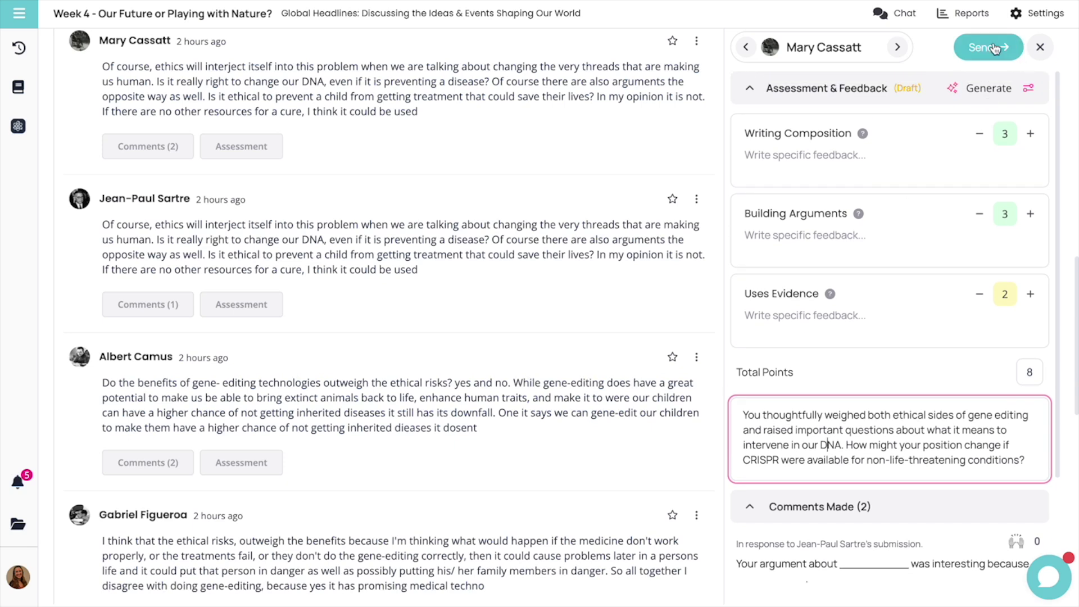
{"action": "left_click", "coordinate": [995, 47]}
- Look over the scores and overall comment in Maria Severa-Onofriana's draft assessment, and close it without sending
{"action": "left_click", "coordinate": [867, 121]}
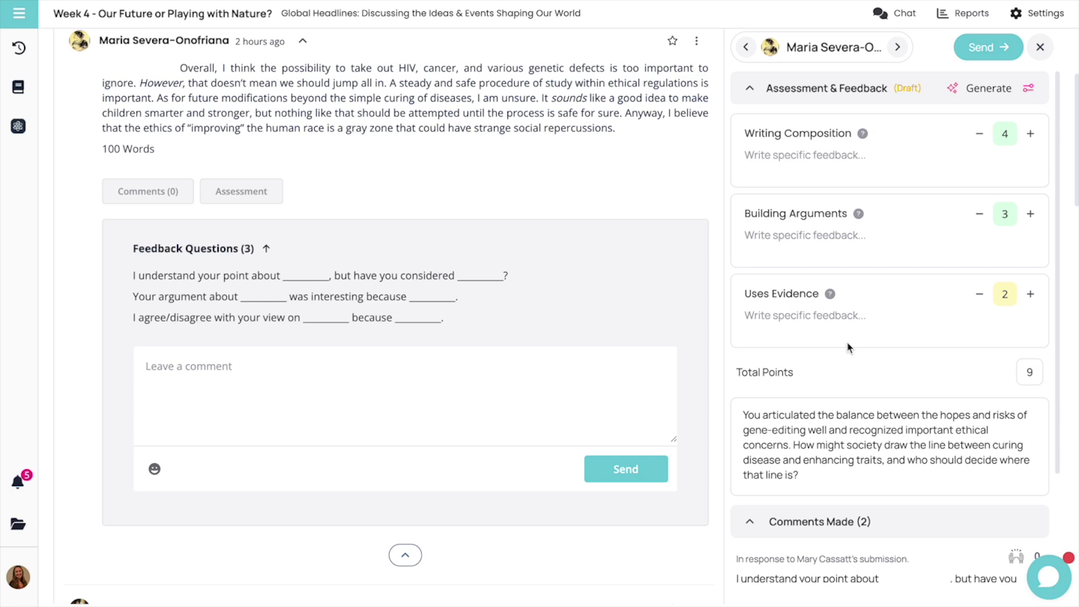
{"action": "left_click", "coordinate": [1035, 50]}
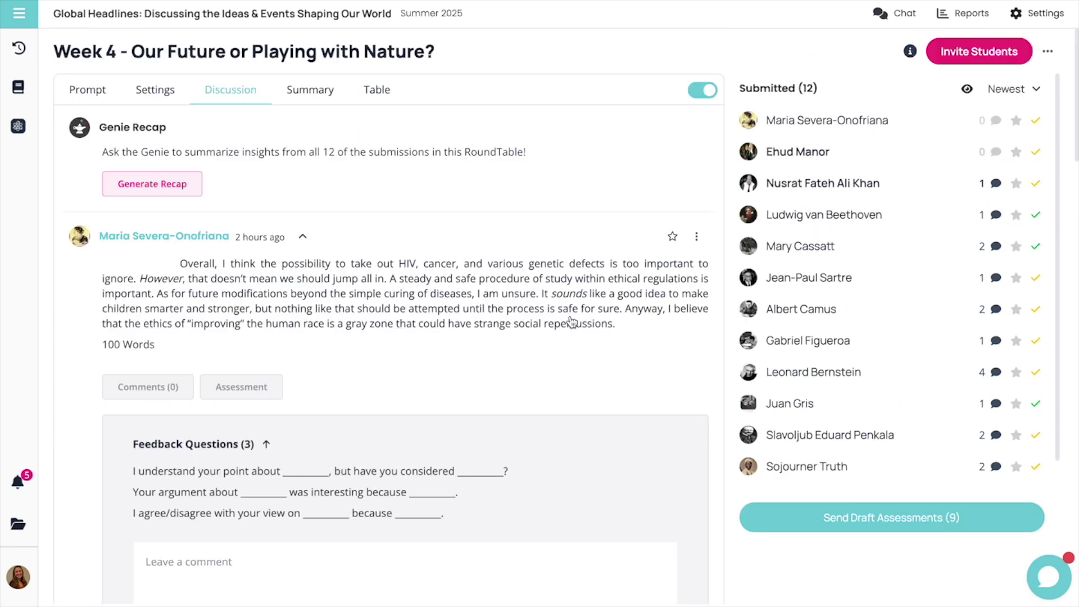